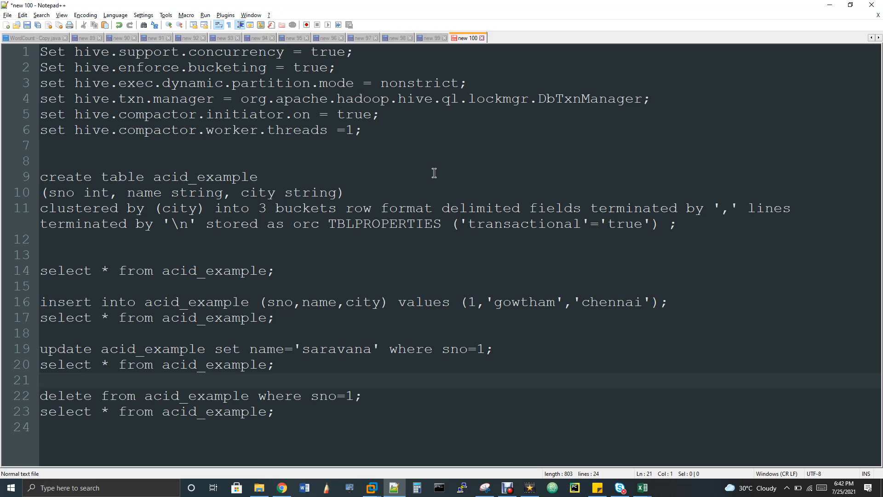
pyautogui.click(365, 130)
pyautogui.moveTo(365, 129)
pyautogui.mouseDown()
pyautogui.moveTo(37, 63)
pyautogui.moveTo(36, 52)
pyautogui.mouseUp()
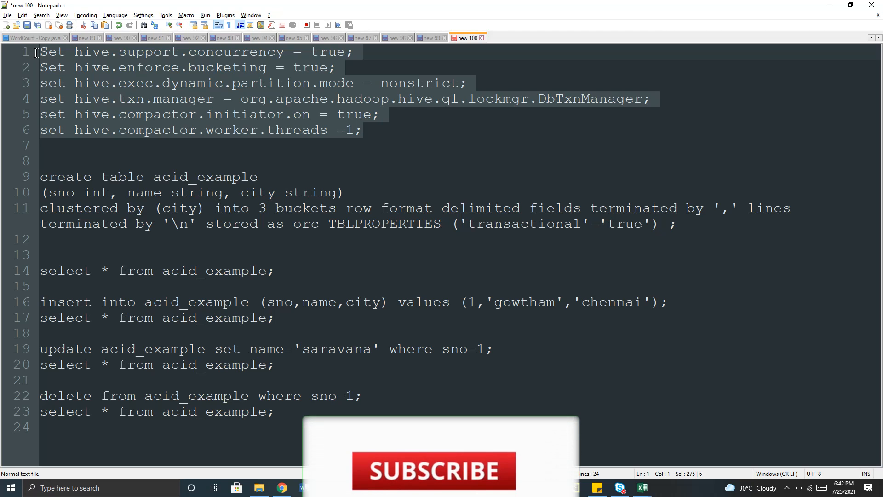
pyautogui.doubleClick(122, 178)
pyautogui.click(121, 148)
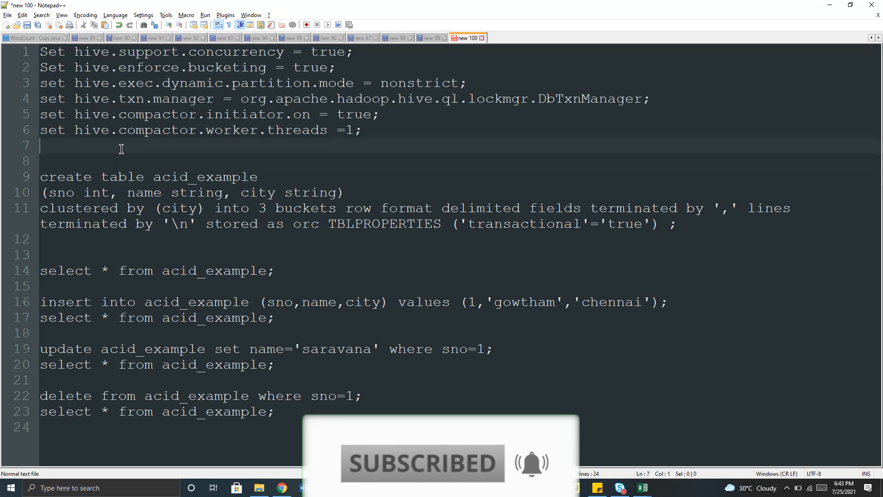
pyautogui.click(366, 131)
pyautogui.moveTo(365, 131); pyautogui.dragTo(40, 49)
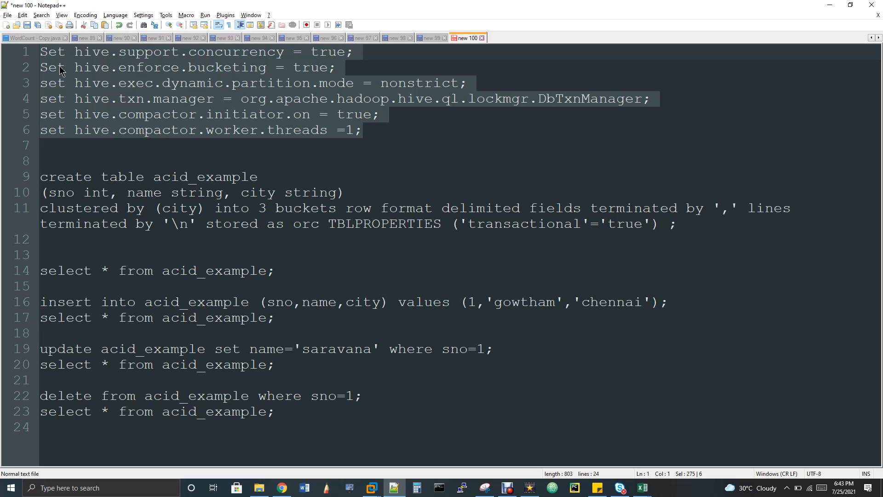
pyautogui.click(109, 178)
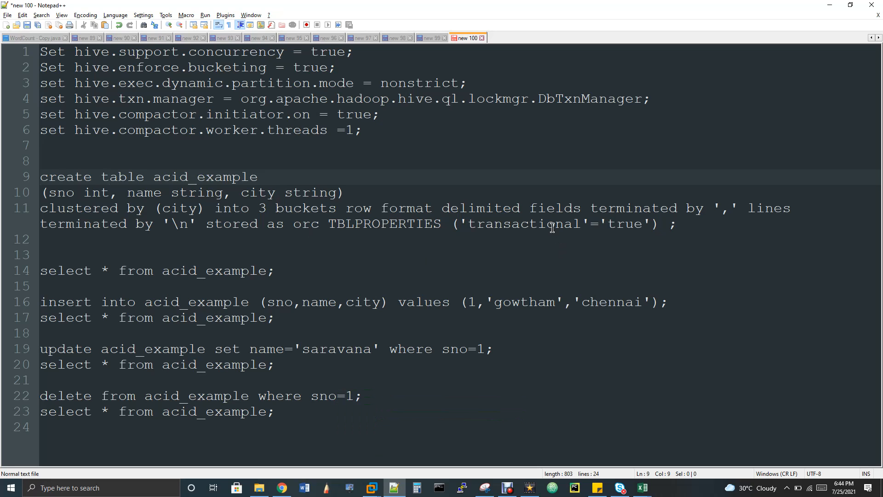
pyautogui.doubleClick(552, 228)
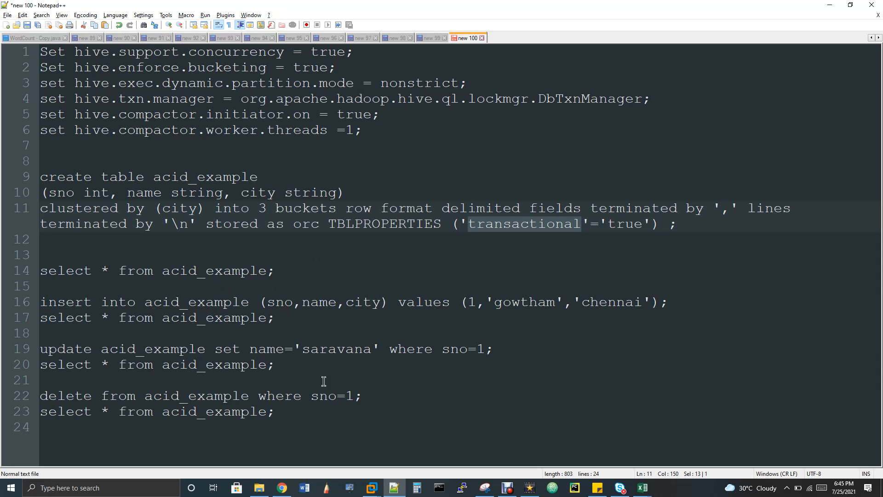
pyautogui.moveTo(372, 488)
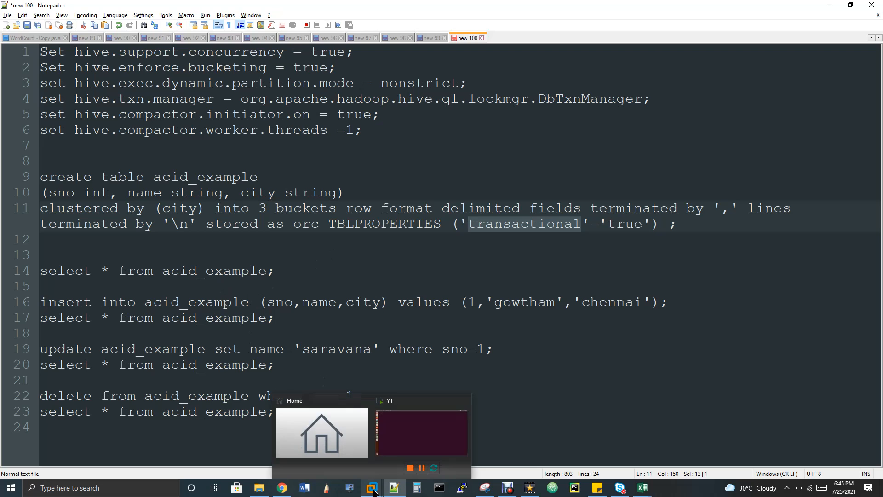
# Step: Run 'show create table acid_example;' and 'select * from acid_example;' to verify the transactional table holds 1, saravana, chennai
pyautogui.click(422, 433)
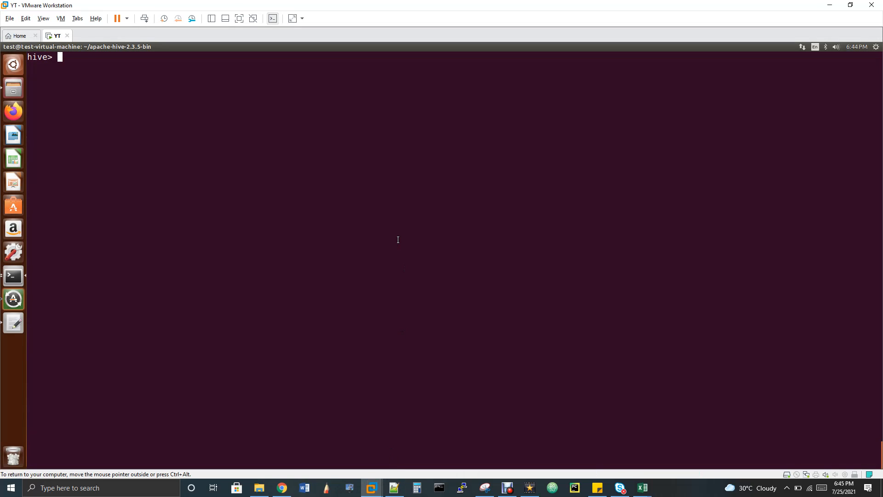
pyautogui.write('sho')
pyautogui.write('w ')
pyautogui.write('create')
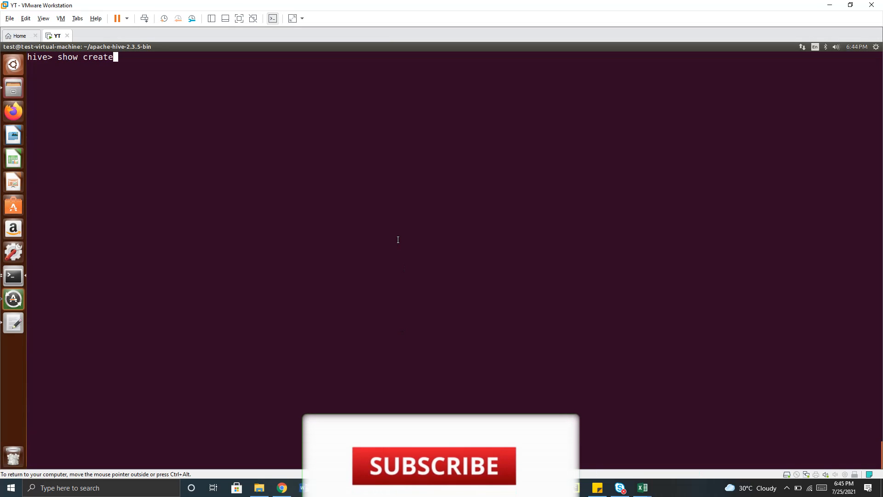
pyautogui.write(' tab')
pyautogui.write('le ')
pyautogui.write('acid_exa')
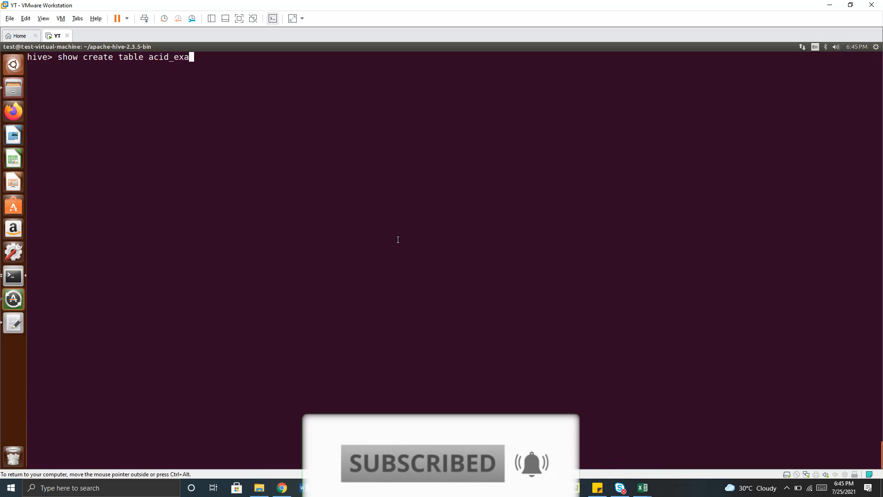
pyautogui.write('mple;')
pyautogui.press('Return')
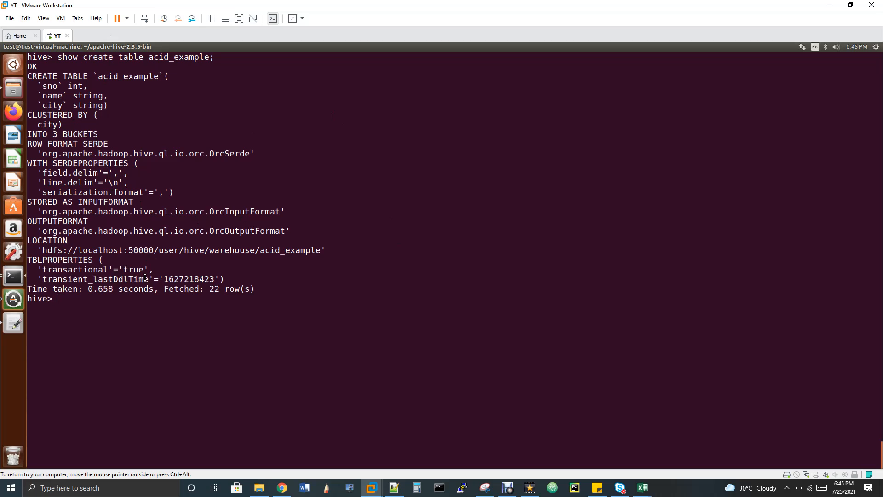
pyautogui.write('select *')
pyautogui.write(' from acid_')
pyautogui.write('example;')
pyautogui.press('Return')
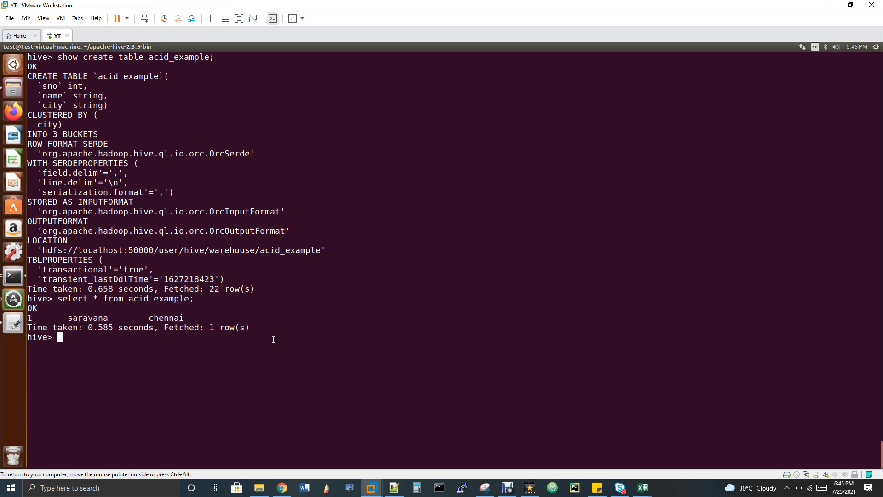
pyautogui.hotkey('ctrl', 'alt')
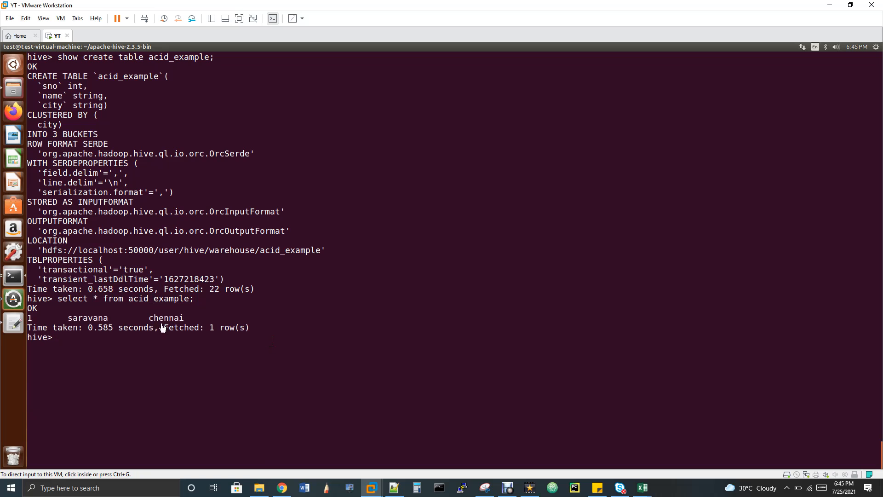
# Step: Edit the script's insert statement to row 2, gowtham, chennai and copy it
pyautogui.click(395, 487)
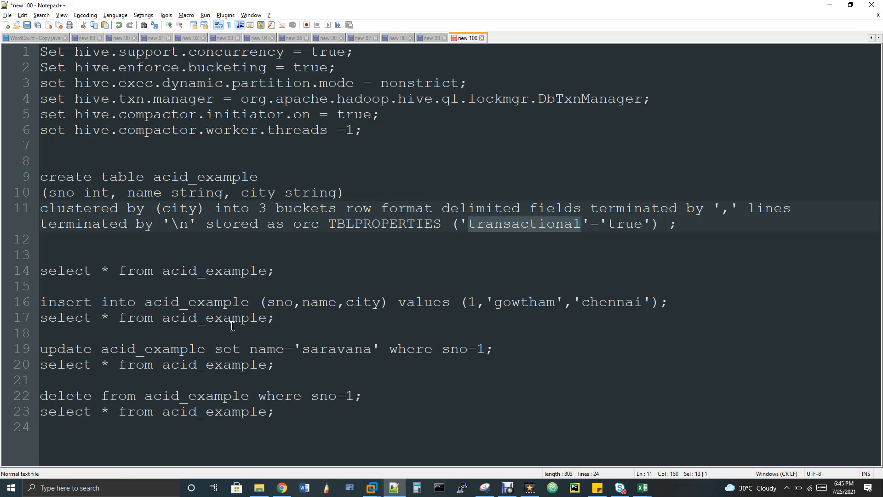
pyautogui.click(143, 304)
pyautogui.tripleClick(143, 304)
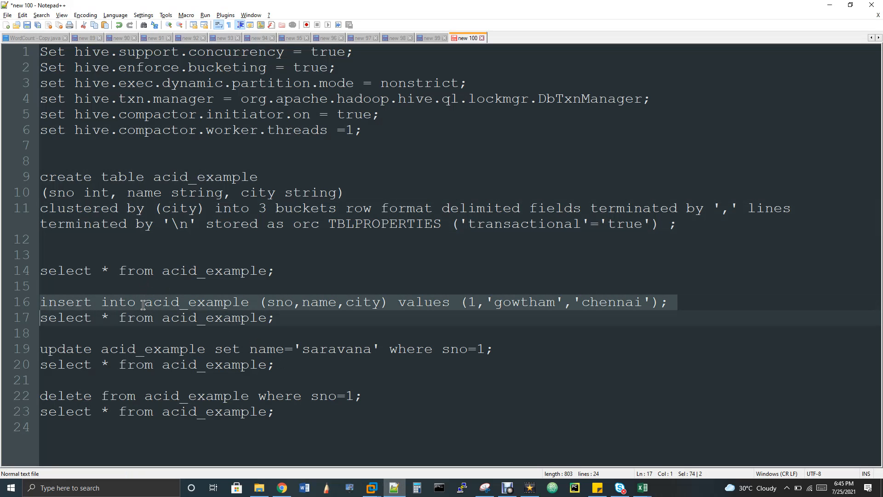
pyautogui.click(479, 304)
pyautogui.press('BackSpace')
pyautogui.write('2')
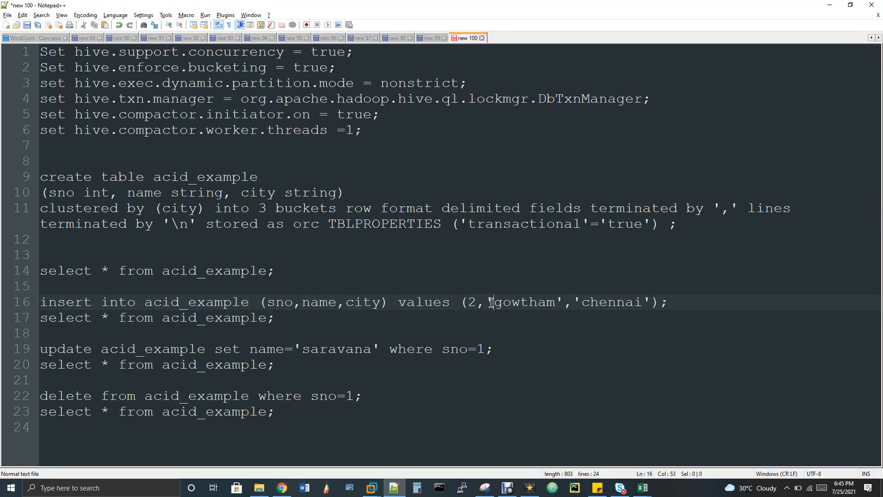
pyautogui.tripleClick(490, 303)
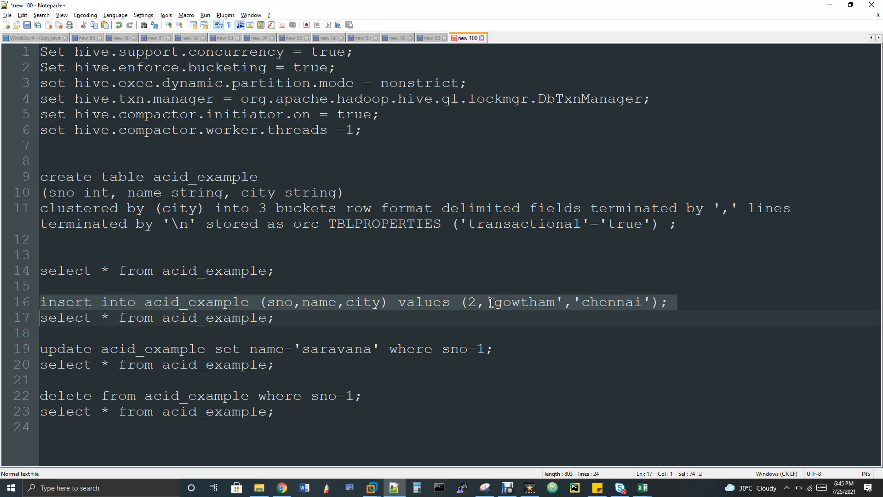
pyautogui.hotkey('ctrl', 'c')
# Step: Run the insert in the Hive shell and list acid_example, now showing two rows
pyautogui.hotkey('alt', 'Tab')
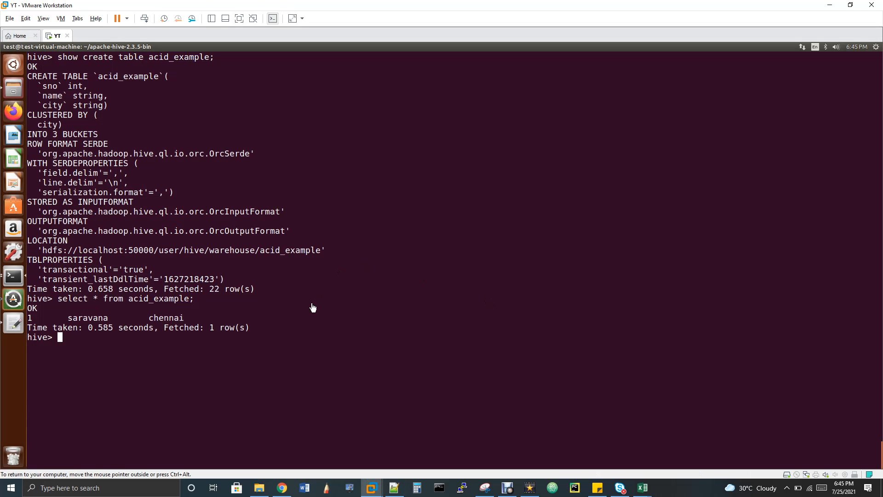
pyautogui.hotkey('ctrl', 'l')
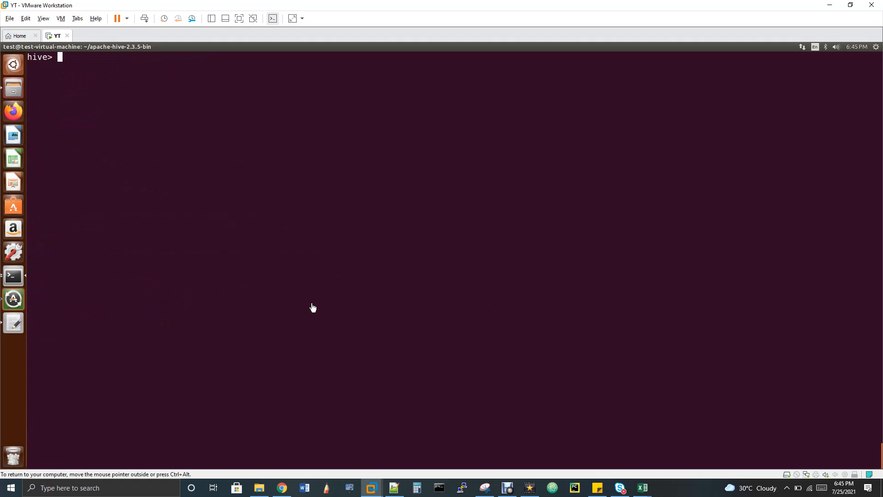
pyautogui.hotkey('ctrl', 'shift', 'v')
pyautogui.press('Return')
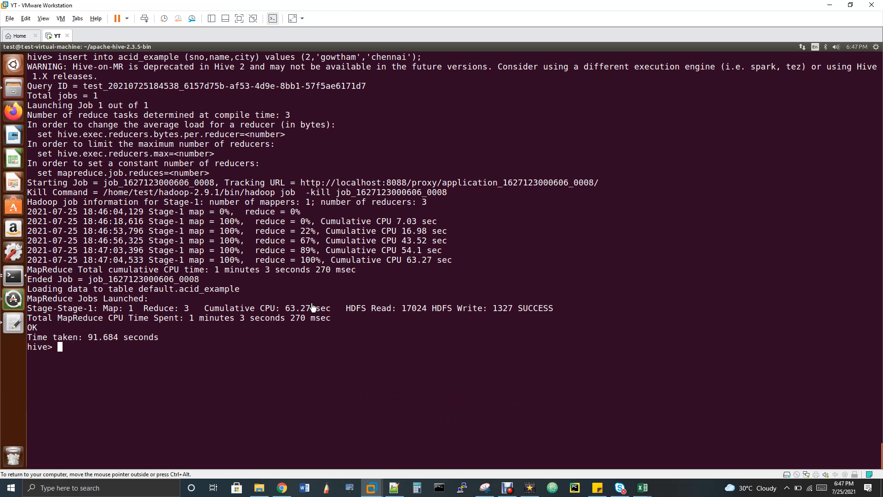
pyautogui.write('select * from acid_example;')
pyautogui.press('Return')
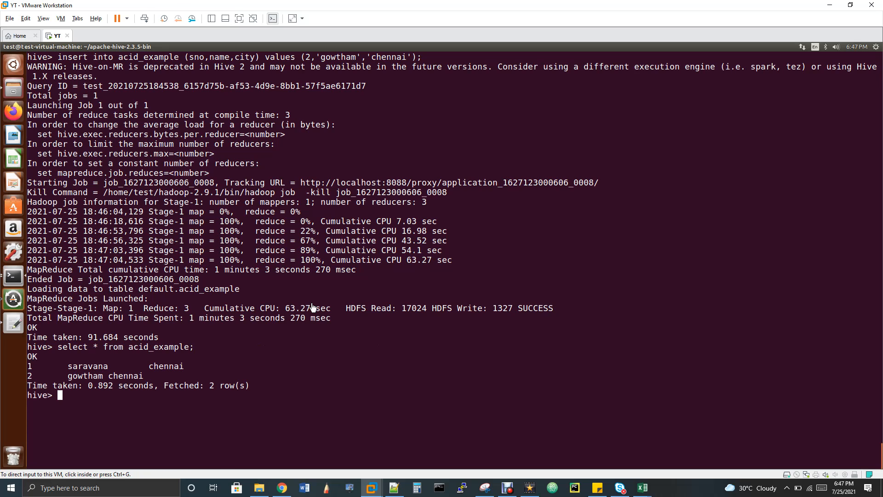
pyautogui.hotkey('alt', 'Tab')
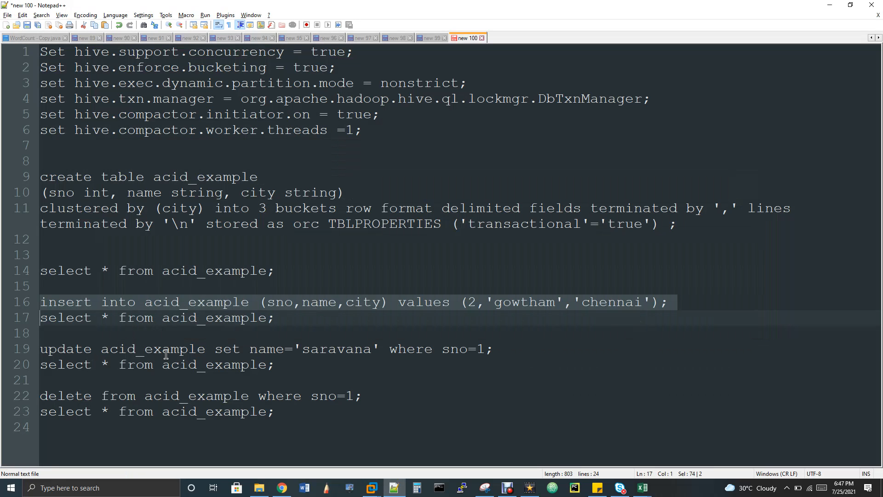
# Step: Change the script's update statement to set name='ram' for row 1 and copy it
pyautogui.doubleClick(166, 349)
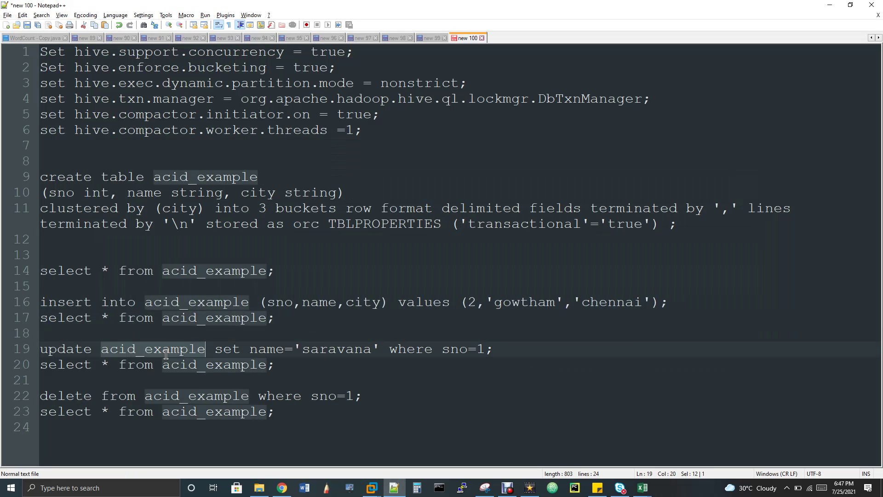
pyautogui.doubleClick(320, 349)
pyautogui.write('ram')
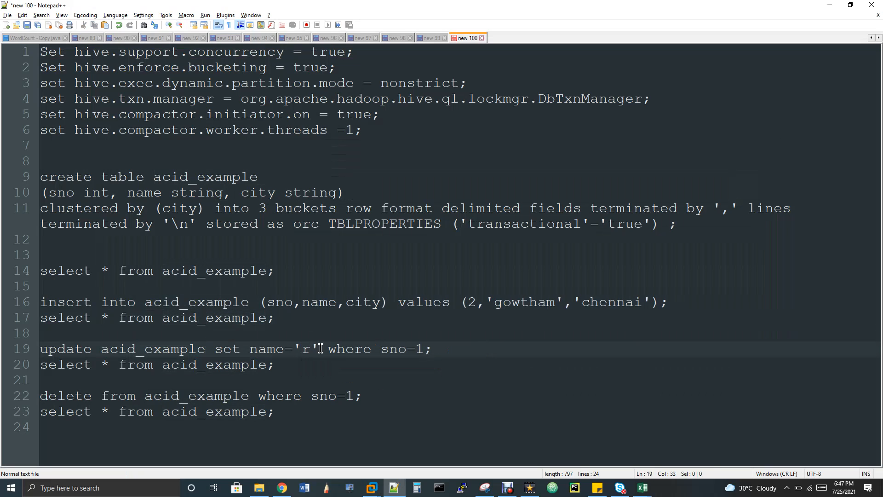
pyautogui.tripleClick(392, 350)
pyautogui.hotkey('ctrl', 'c')
# Step: Run the update in the Hive shell and list acid_example, now showing ram and gowtham
pyautogui.hotkey('alt', 'Tab')
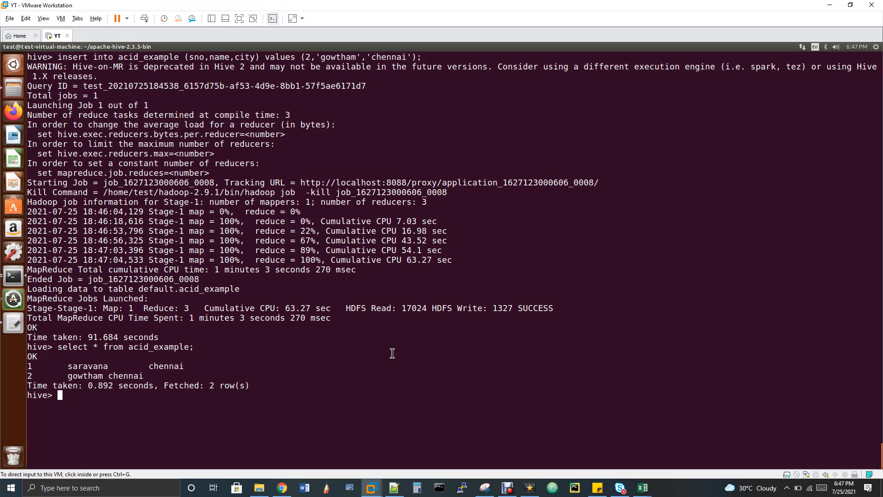
pyautogui.hotkey('ctrl', 'l')
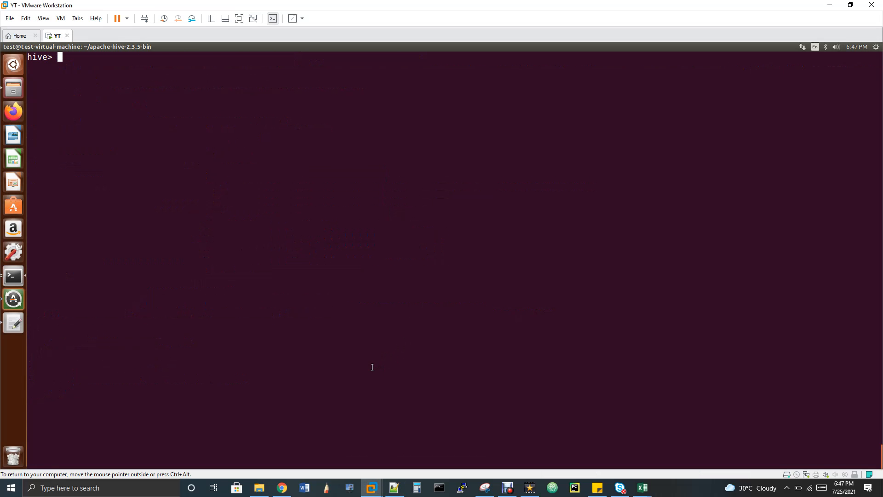
pyautogui.hotkey('ctrl', 'shift', 'v')
pyautogui.press('Return')
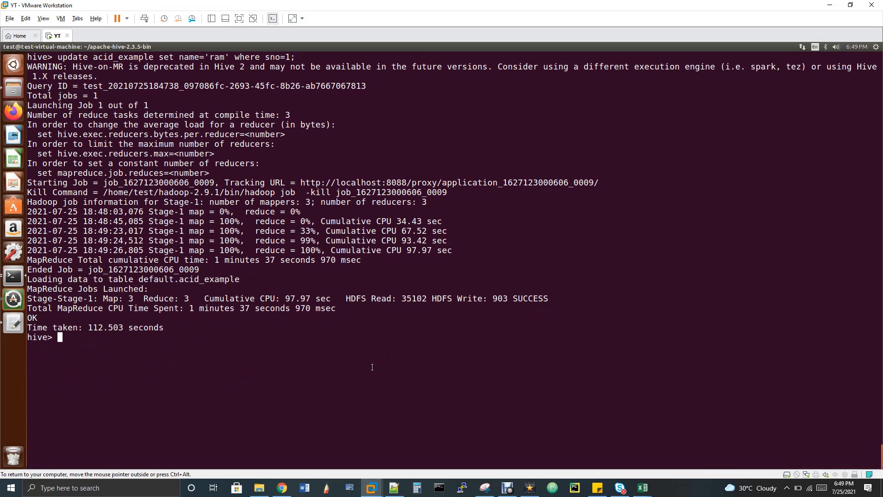
pyautogui.write('select * from acid_example;')
pyautogui.press('Return')
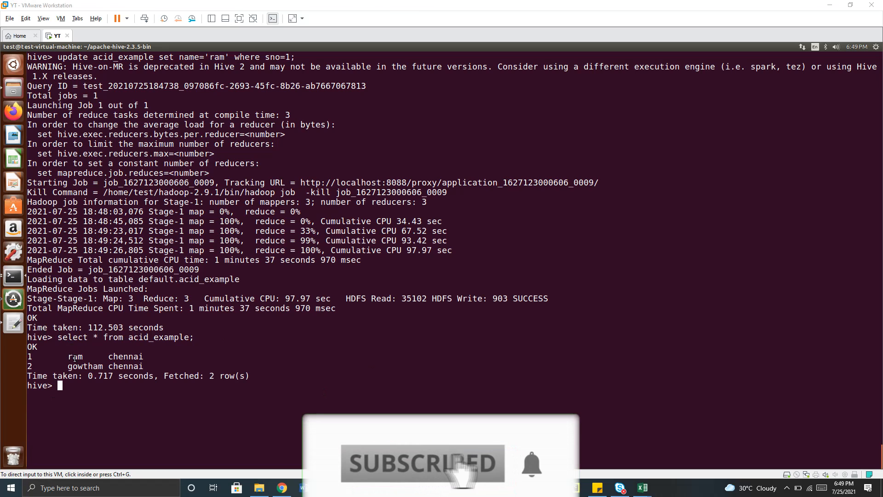
pyautogui.hotkey('alt', 'Tab')
pyautogui.tripleClick(164, 396)
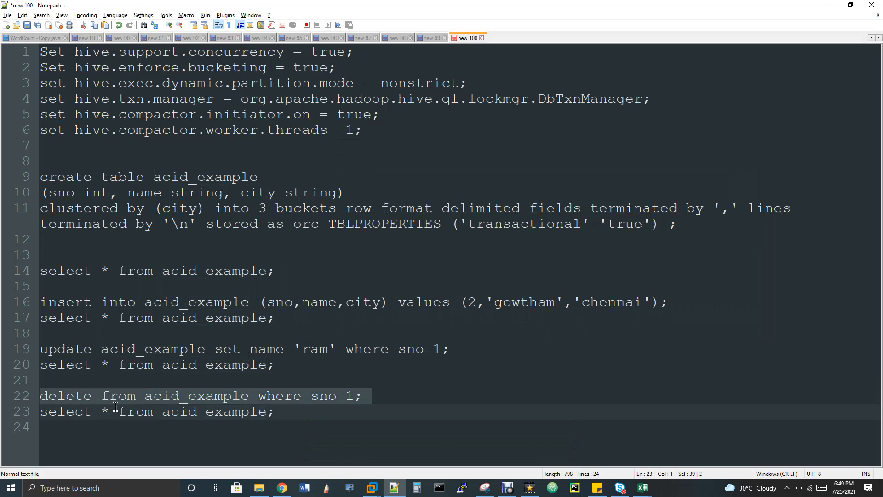
# Step: Run 'delete from acid_example where sno=1;' in the Hive shell, launching its MapReduce job
pyautogui.hotkey('ctrl', 'c')
pyautogui.hotkey('alt', 'Tab')
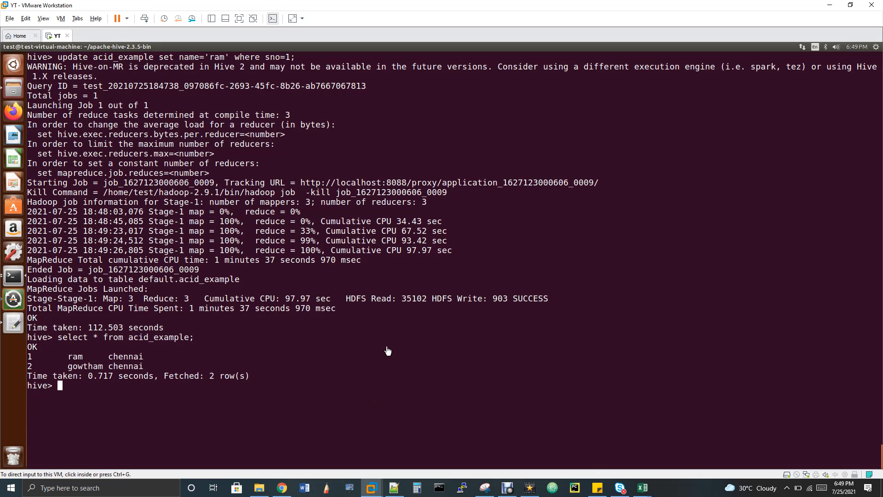
pyautogui.hotkey('ctrl', 'l')
pyautogui.write('delete from acid_example where sno=1;')
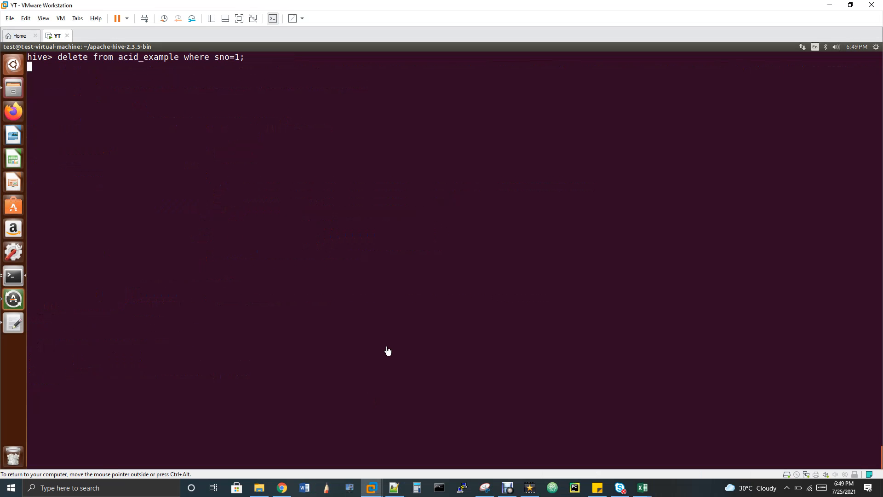
pyautogui.press('Return')
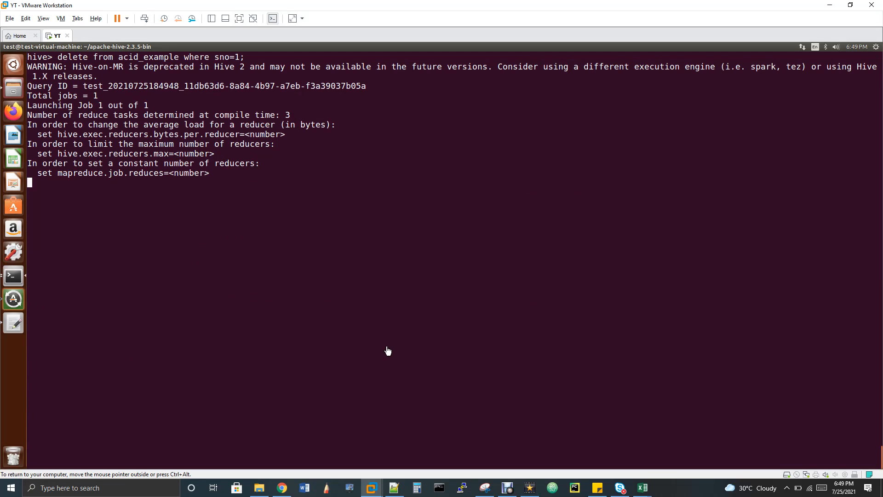